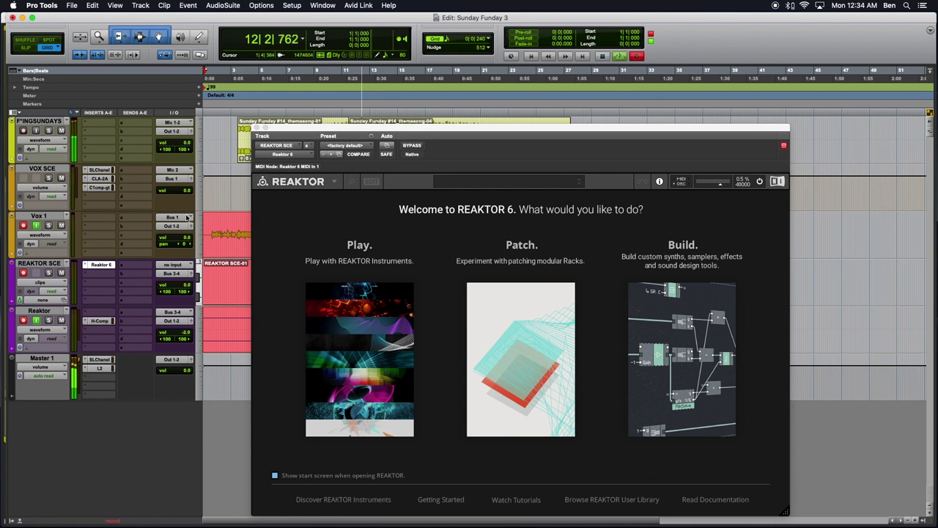
Start a modular rack with Patch and open the Holonic Source folder in the block library.
{"action": "left_click", "coordinate": [61, 178]}
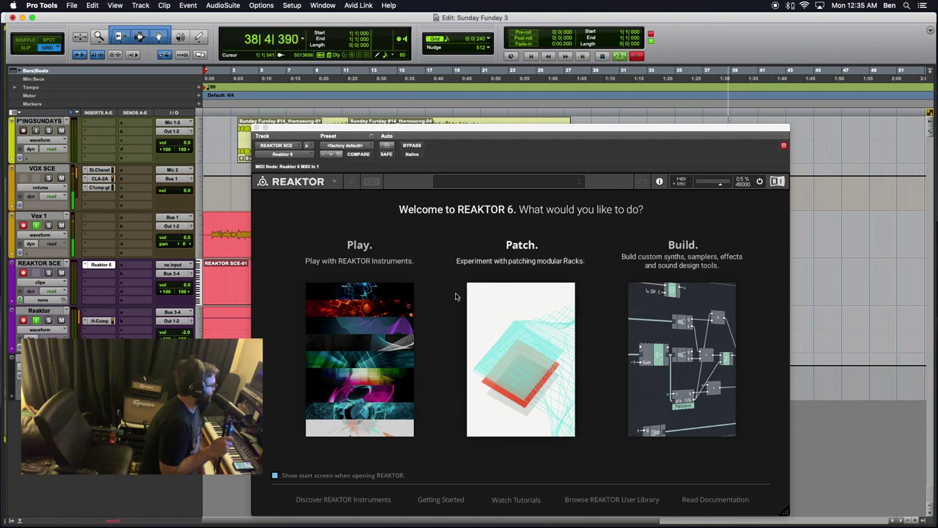
{"action": "left_click", "coordinate": [533, 343]}
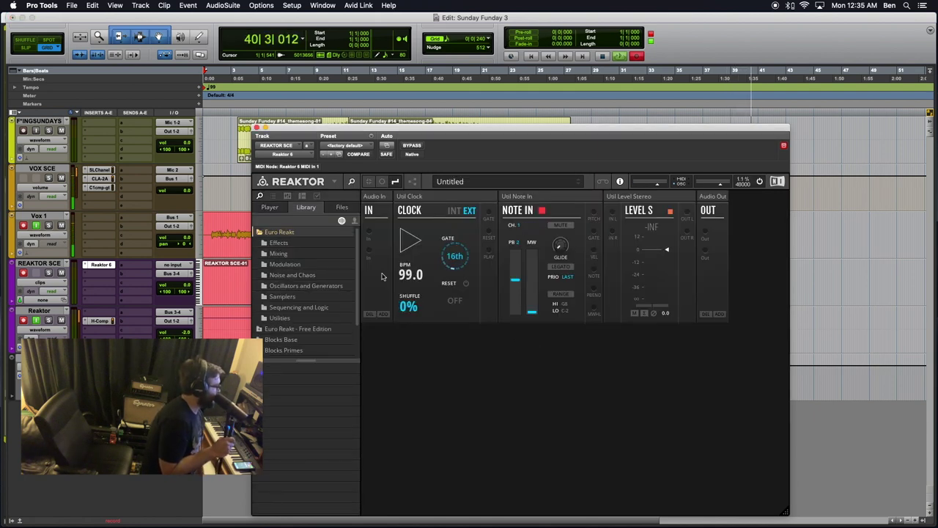
{"action": "scroll", "coordinate": [325, 309], "scroll_direction": "down", "scroll_amount": 3}
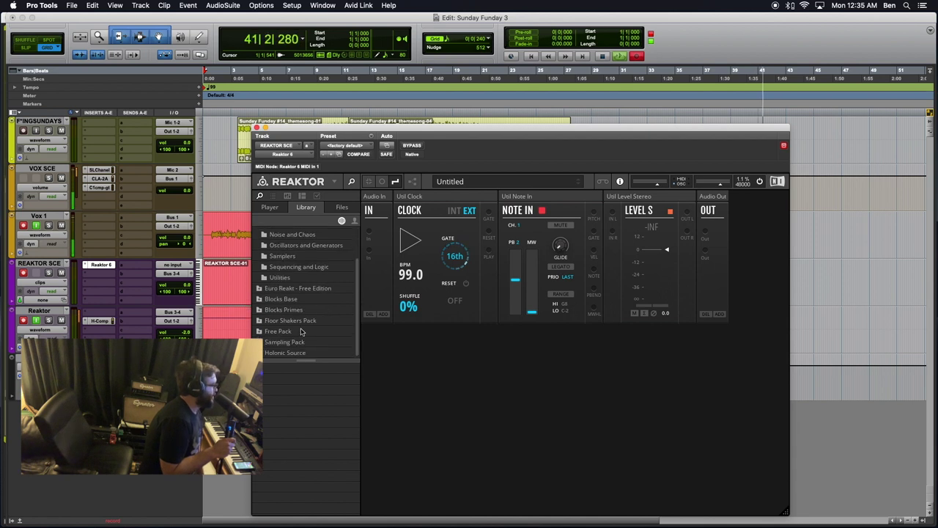
{"action": "left_click", "coordinate": [288, 352]}
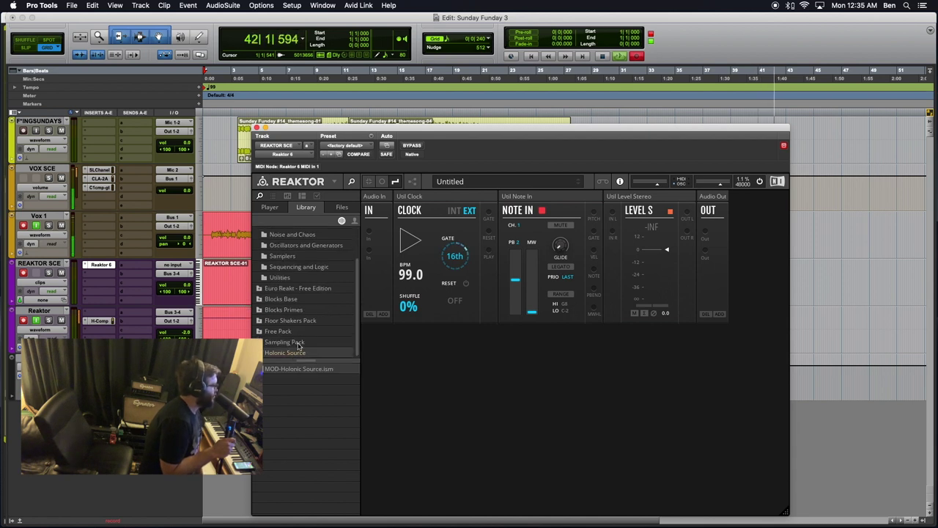
Load the Holonic Stranger Bass Seq rack from the Holonic Source Keys racks.
{"action": "left_click", "coordinate": [276, 208]}
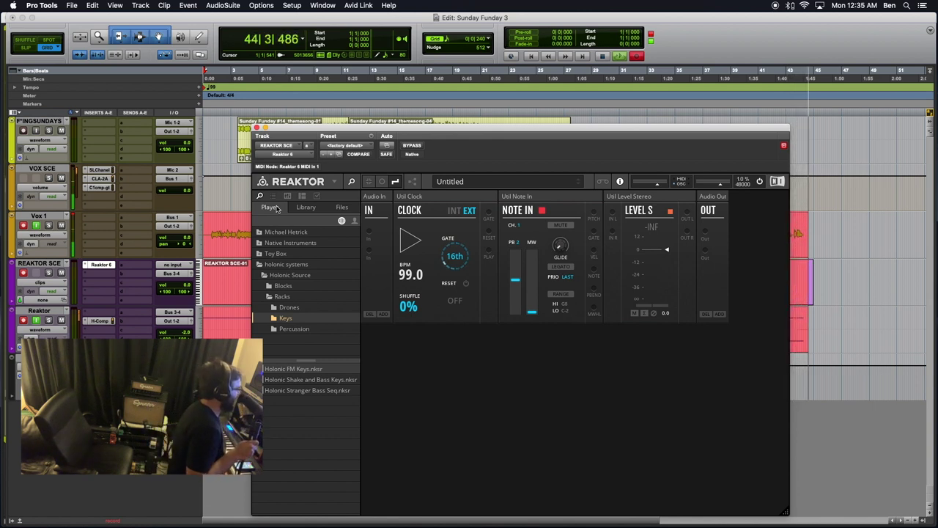
{"action": "left_click", "coordinate": [310, 392]}
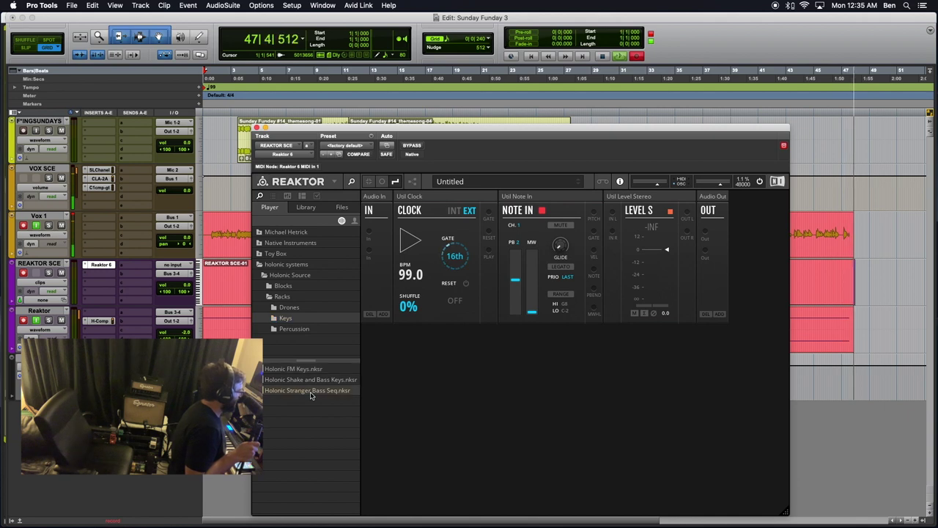
{"action": "double_click", "coordinate": [310, 392]}
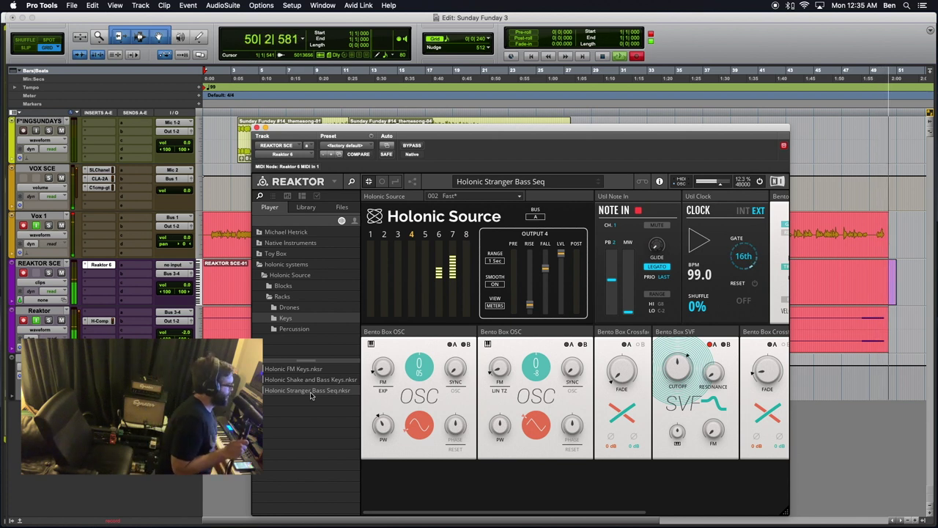
Switch the Util Clock to internal, start it running and set its tempo to 94.0 BPM.
{"action": "left_click", "coordinate": [740, 211]}
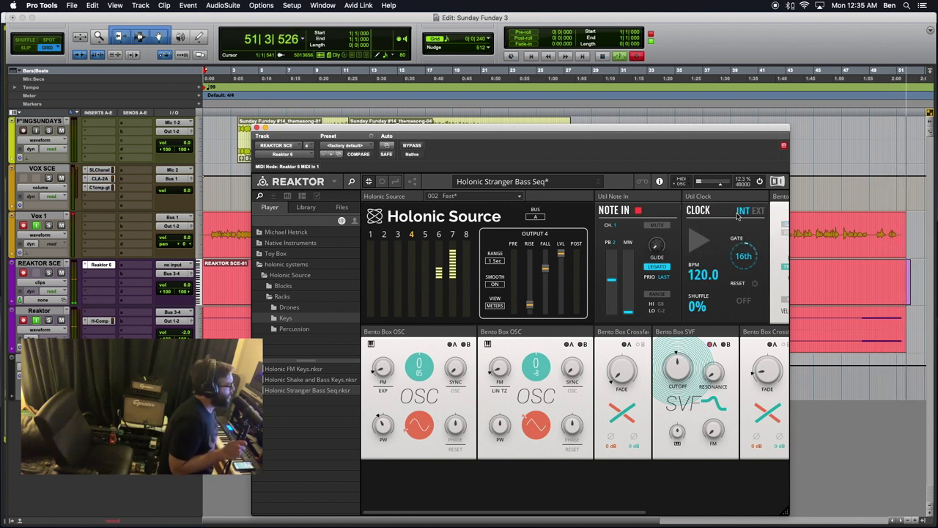
{"action": "left_click", "coordinate": [698, 239]}
{"action": "left_click_drag", "start_coordinate": [699, 275], "coordinate": [700, 291]}
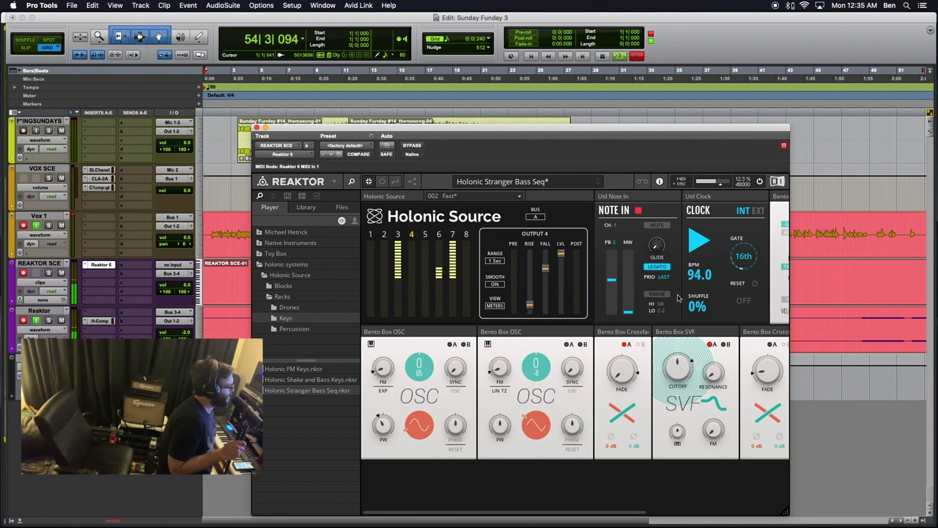
Reveal the rack's ports and patch cables and look over the modules along both rows.
{"action": "scroll", "coordinate": [605, 364], "scroll_direction": "right", "scroll_amount": 3}
{"action": "scroll", "coordinate": [605, 364], "scroll_direction": "left", "scroll_amount": 3}
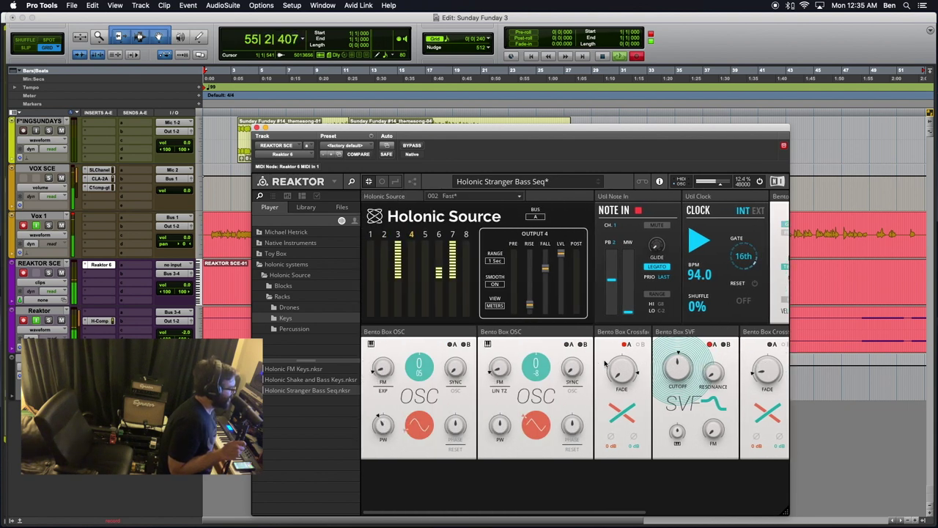
{"action": "scroll", "coordinate": [605, 364], "scroll_direction": "right", "scroll_amount": 3}
{"action": "scroll", "coordinate": [708, 337], "scroll_direction": "left", "scroll_amount": 3}
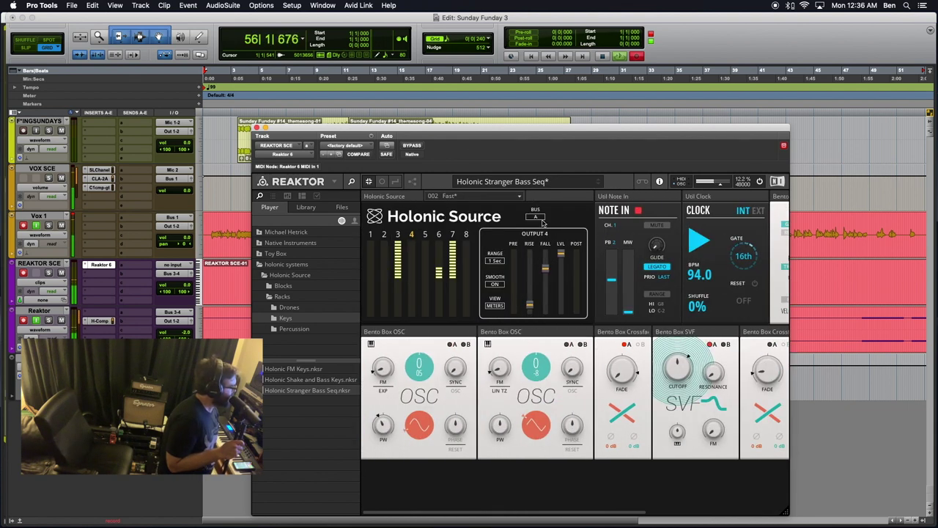
{"action": "left_click", "coordinate": [395, 182]}
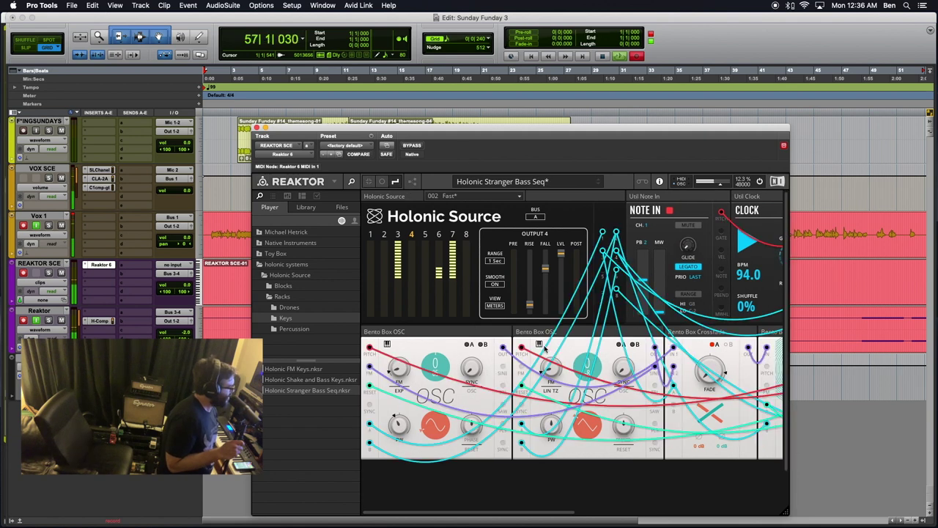
{"action": "scroll", "coordinate": [543, 350], "scroll_direction": "right", "scroll_amount": 5}
{"action": "scroll", "coordinate": [543, 349], "scroll_direction": "left", "scroll_amount": 5}
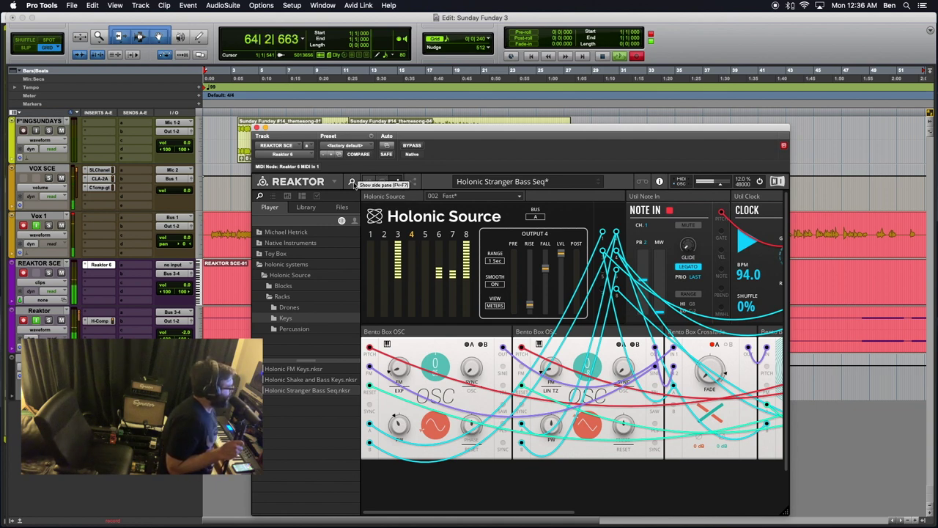
Hide the side pane, then reposition and resize the plug-in window so both complete rack rows fit.
{"action": "left_click", "coordinate": [354, 182]}
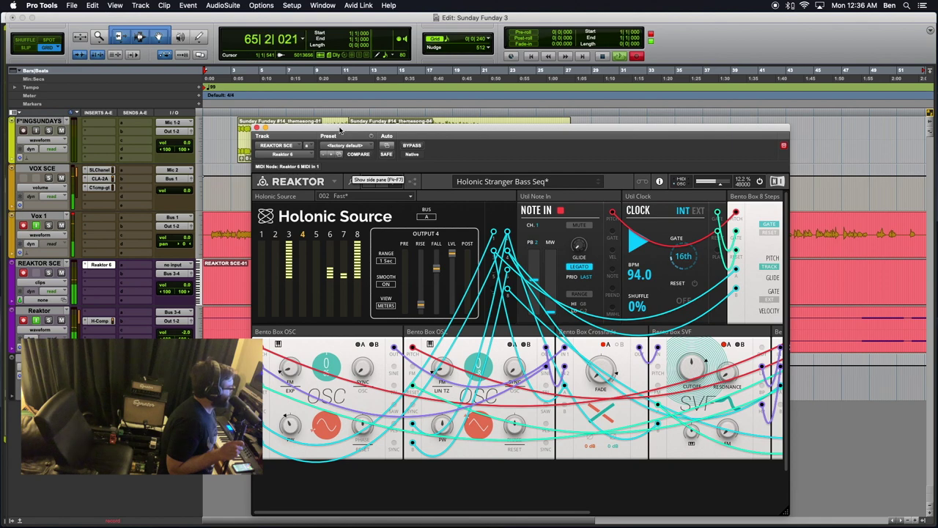
{"action": "left_click_drag", "start_coordinate": [339, 129], "coordinate": [112, 107]}
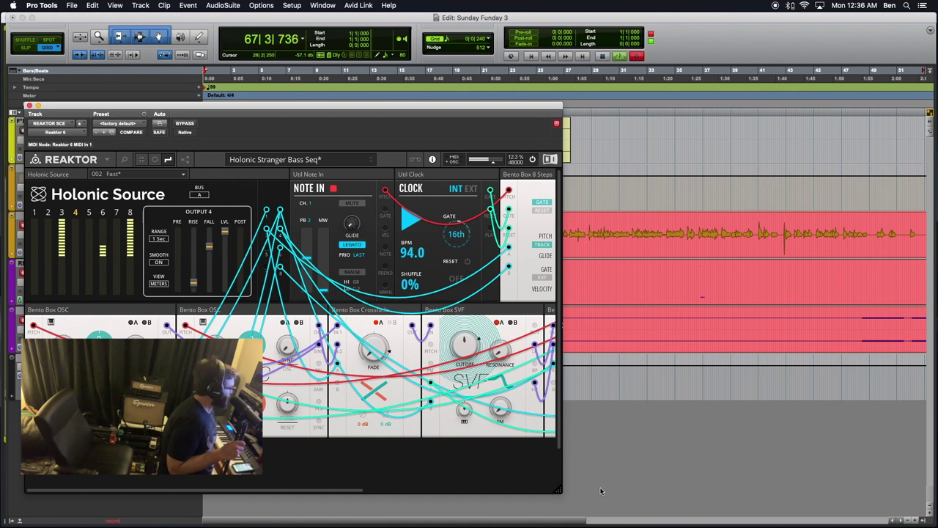
{"action": "left_click_drag", "start_coordinate": [600, 491], "coordinate": [927, 490]}
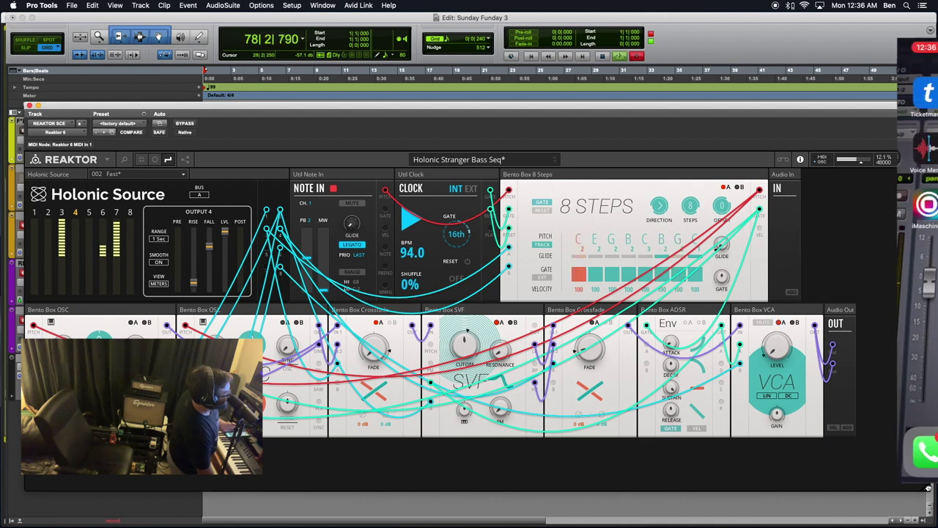
{"action": "left_click_drag", "start_coordinate": [927, 485], "coordinate": [929, 445]}
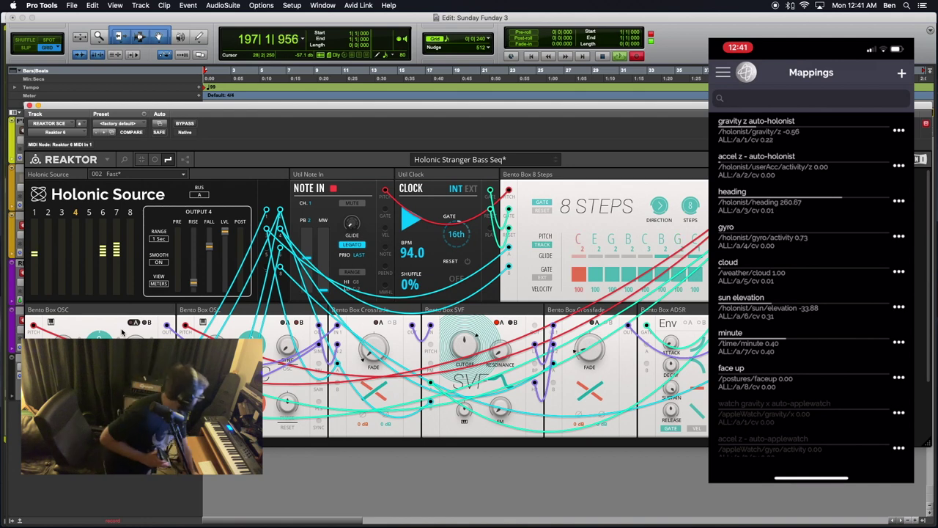
Switch the Holonic Source display to scope view and examine the signals of outputs 2 and 1.
{"action": "left_click", "coordinate": [159, 283]}
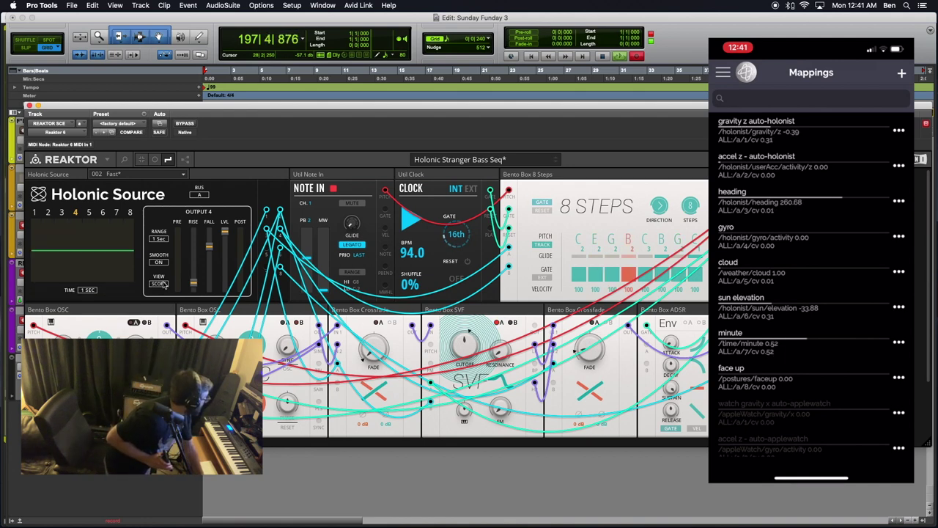
{"action": "left_click", "coordinate": [49, 212]}
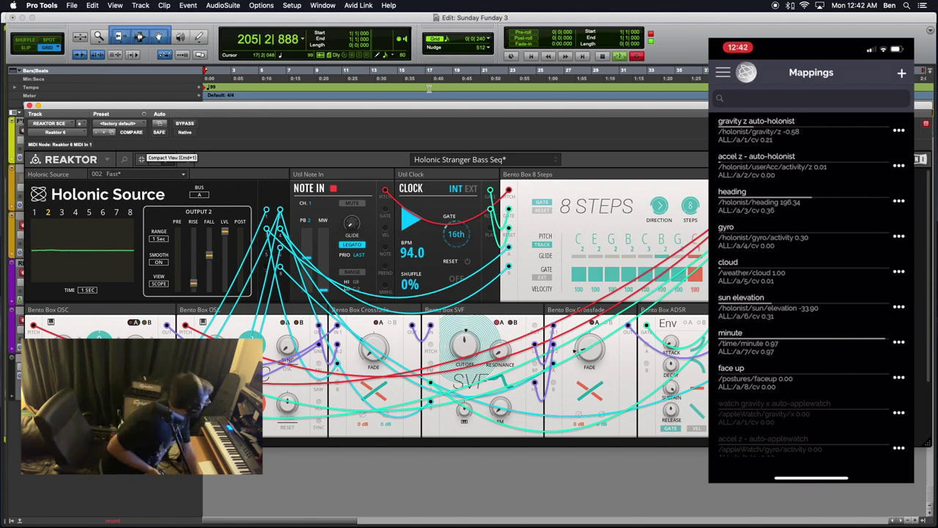
{"action": "left_click", "coordinate": [34, 211]}
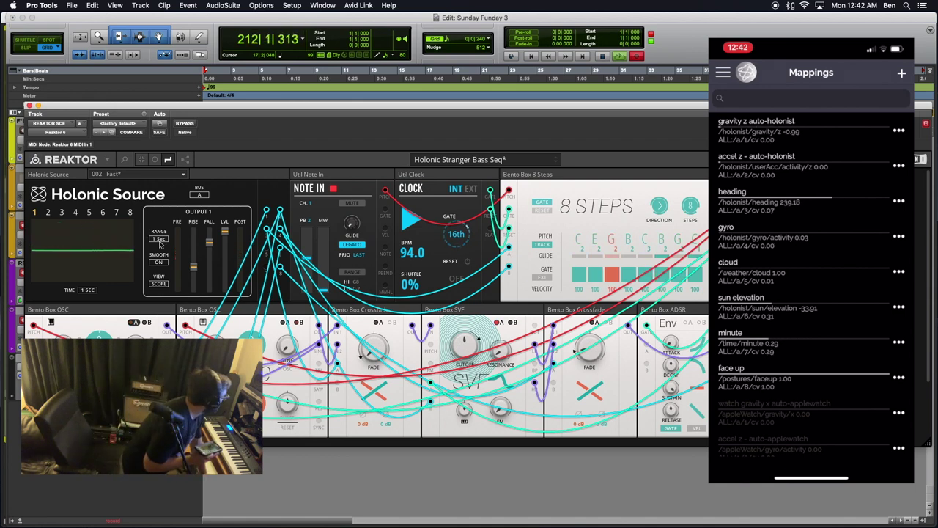
Compare the Holonic Source meters and scope, examine outputs 3 and 4, and return to the meters view.
{"action": "left_click", "coordinate": [170, 285]}
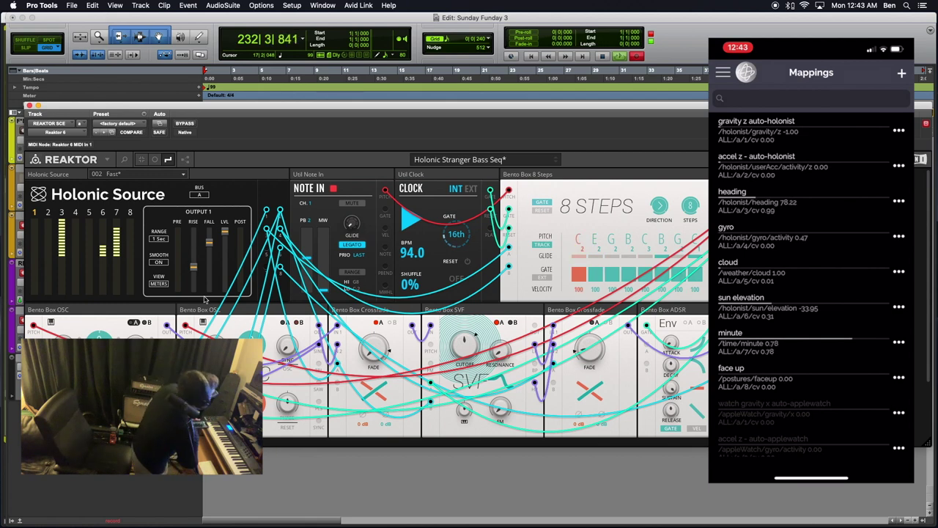
{"action": "left_click", "coordinate": [159, 283]}
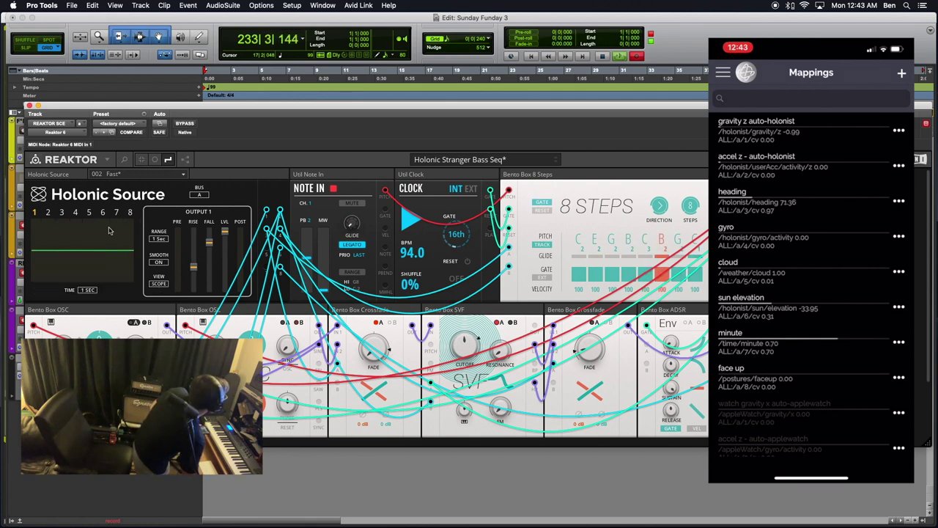
{"action": "left_click", "coordinate": [62, 213]}
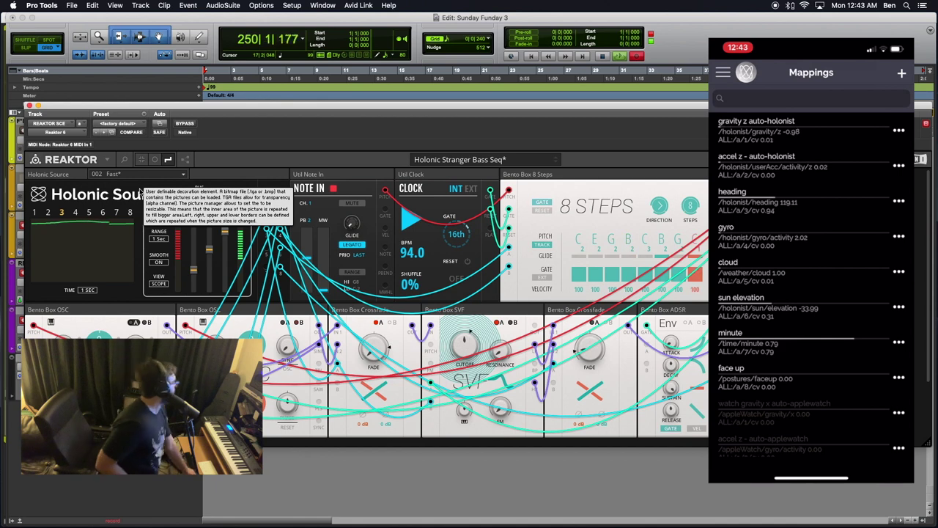
{"action": "left_click", "coordinate": [75, 212]}
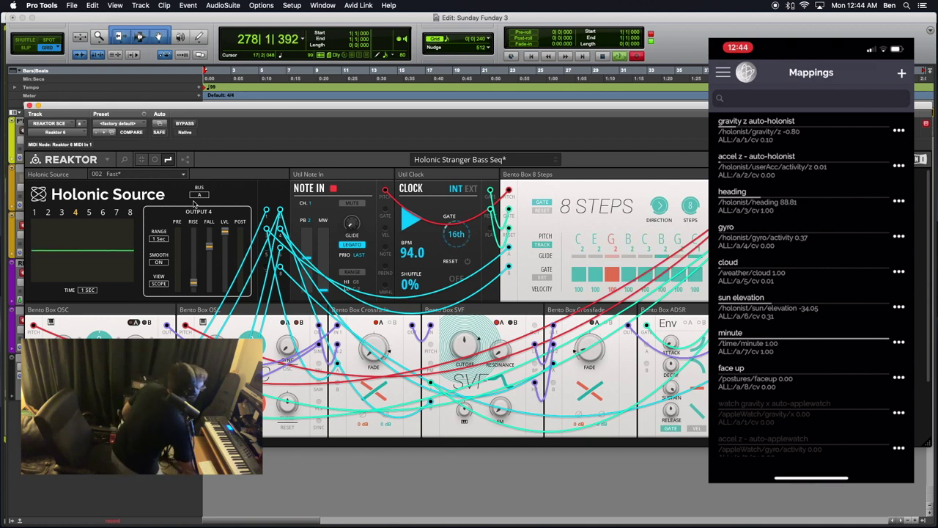
{"action": "left_click", "coordinate": [159, 284]}
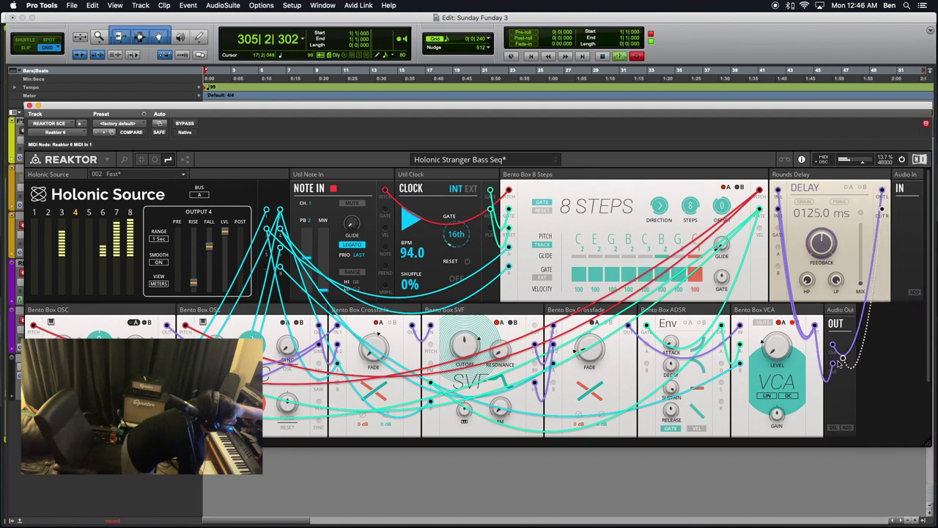
Enable Pong on the Rounds Delay and wire the Clock's gate output to the input below its audio inputs, coloring the wire blue.
{"action": "left_click", "coordinate": [837, 203]}
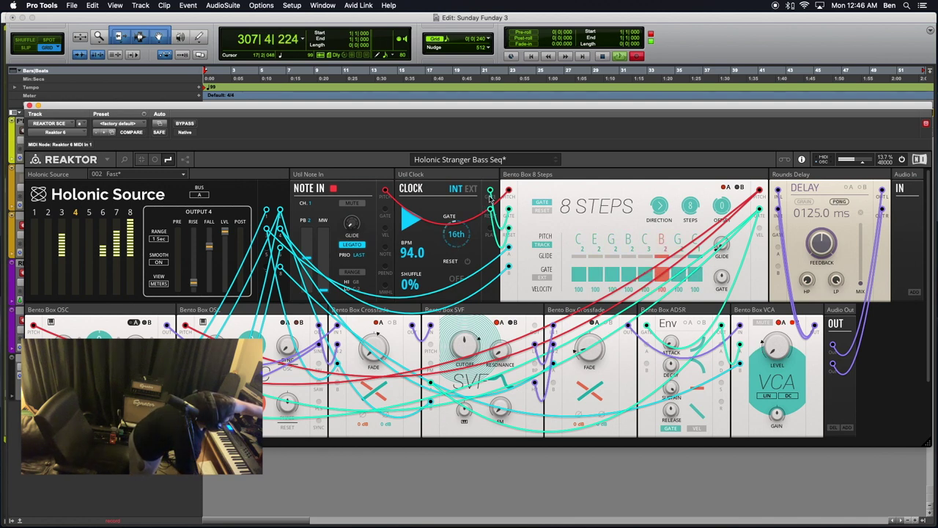
{"action": "left_click_drag", "start_coordinate": [490, 191], "coordinate": [778, 232]}
{"action": "right_click", "coordinate": [779, 232]}
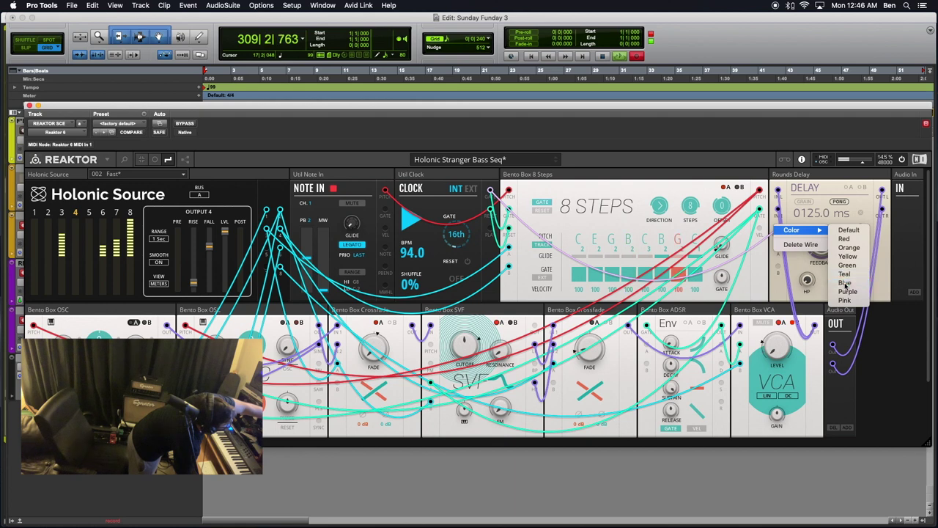
Patch Holonic Source output 7 into the Rounds Delay's modulation input A and show its A modulation amounts.
{"action": "left_click", "coordinate": [780, 267]}
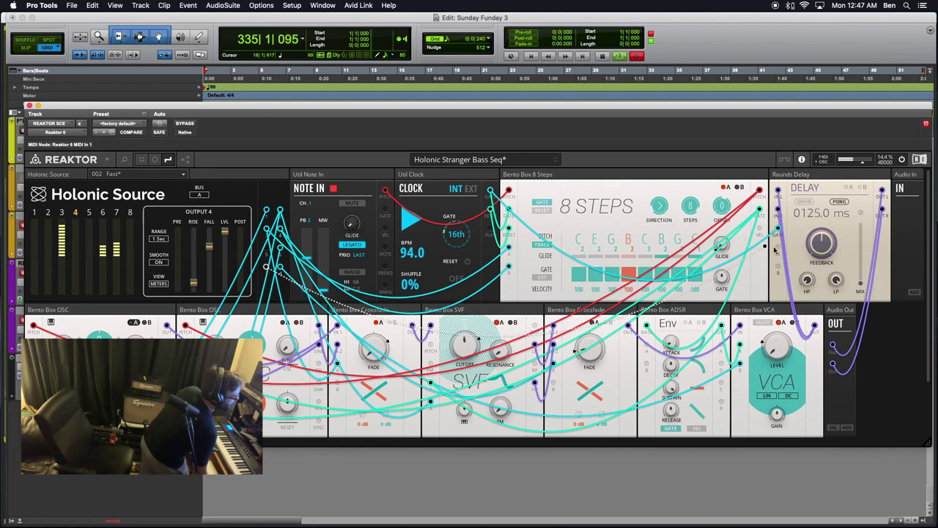
{"action": "left_click", "coordinate": [848, 188]}
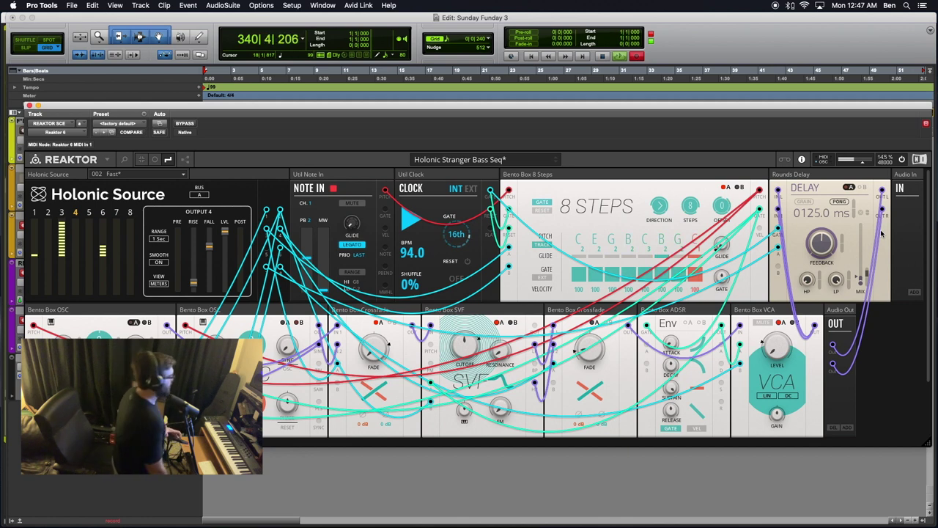
Set Holonic Source output 7's range to 1 Sec and lower its Rise and Fall sliders almost to the minimum.
{"action": "left_click", "coordinate": [116, 212]}
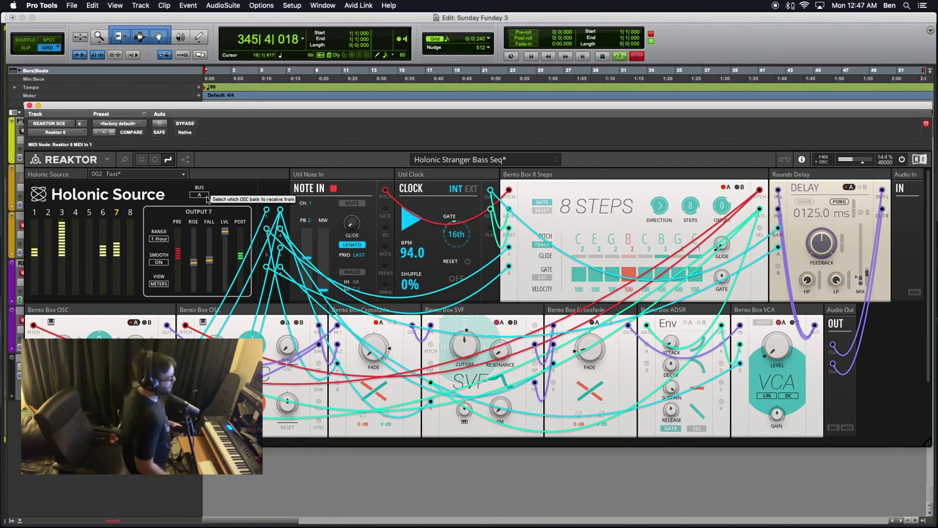
{"action": "left_click", "coordinate": [159, 239]}
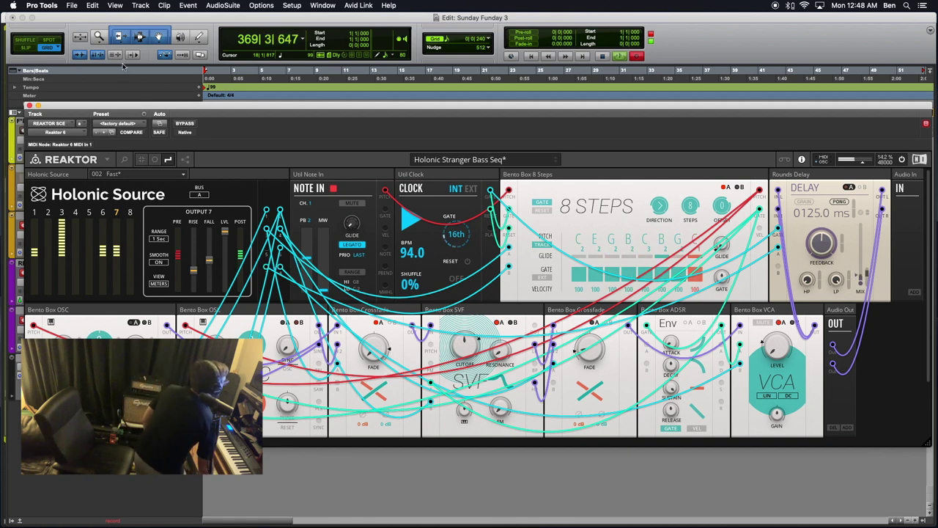
{"action": "left_click", "coordinate": [65, 103]}
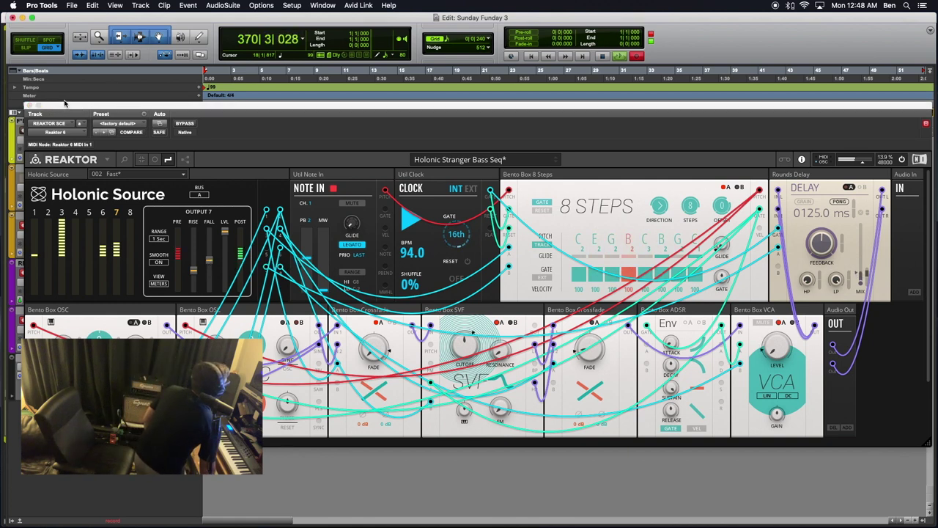
{"action": "left_click_drag", "start_coordinate": [60, 104], "coordinate": [78, 117]}
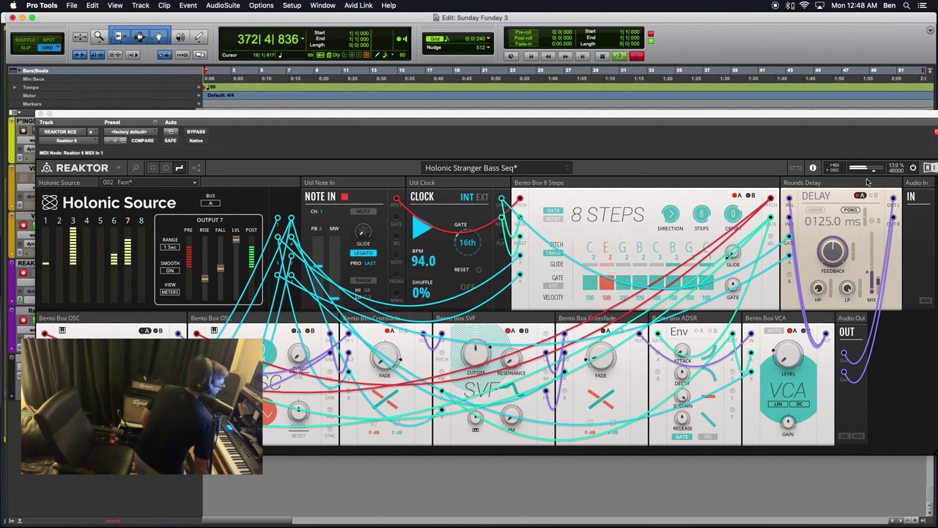
{"action": "mouse_move", "coordinate": [867, 181]}
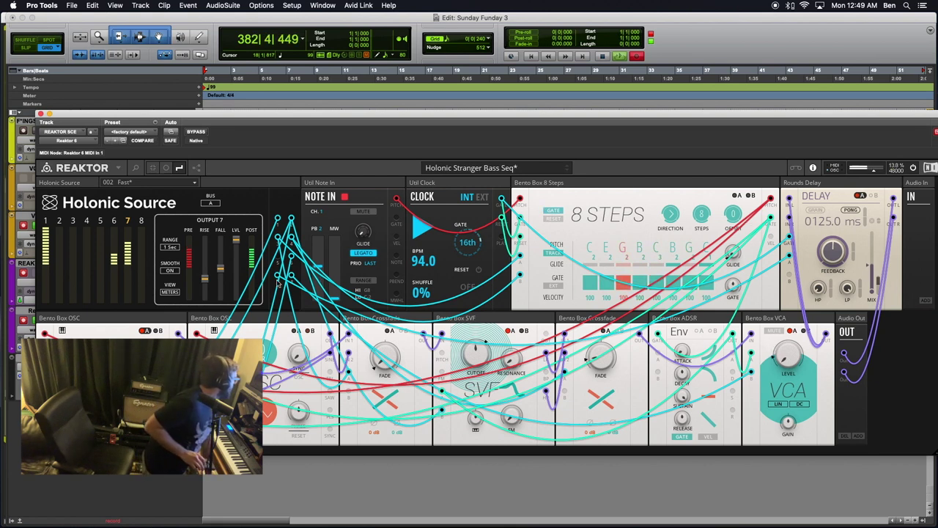
{"action": "left_click_drag", "start_coordinate": [204, 280], "coordinate": [204, 291]}
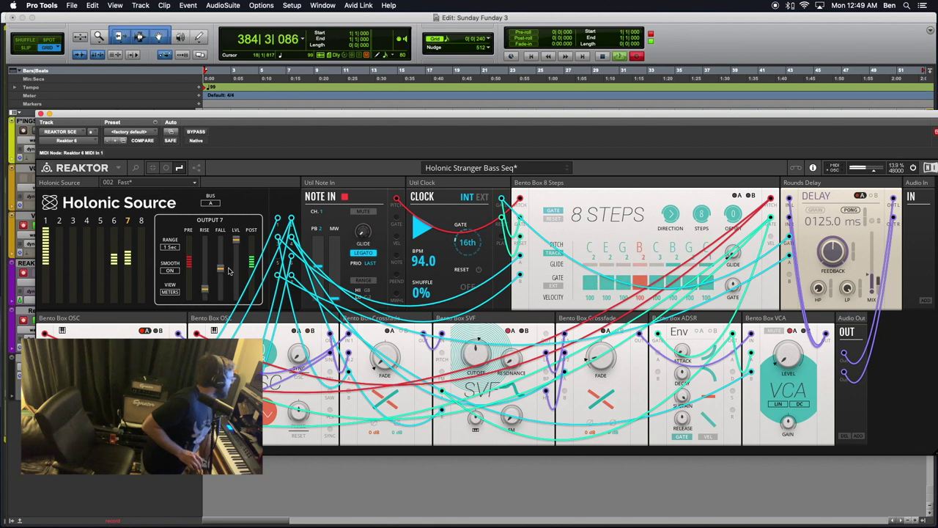
{"action": "left_click_drag", "start_coordinate": [220, 268], "coordinate": [225, 293]}
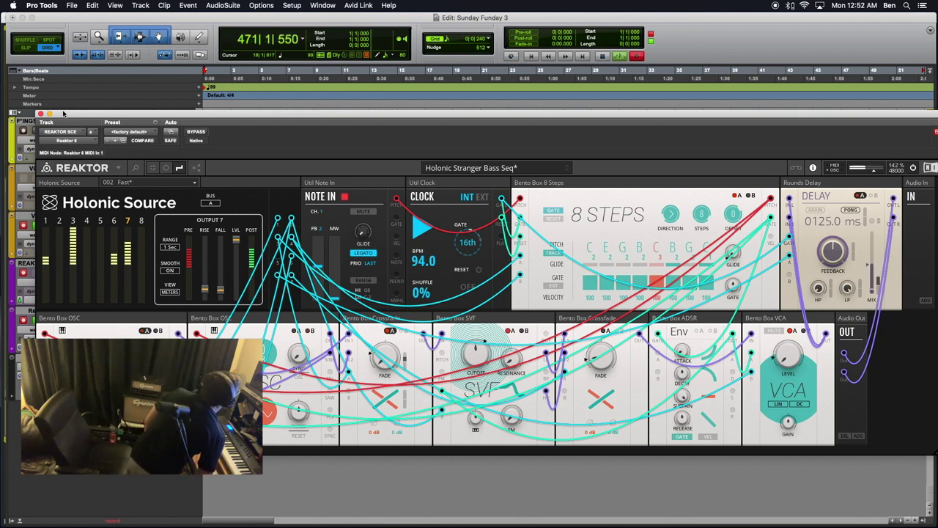
Reposition the plug-in window and show the modulation A amount for the Bento Box VCA's Level.
{"action": "mouse_move", "coordinate": [63, 114]}
{"action": "left_mouse_down"}
{"action": "mouse_move", "coordinate": [86, 116]}
{"action": "mouse_move", "coordinate": [69, 117]}
{"action": "left_mouse_up"}
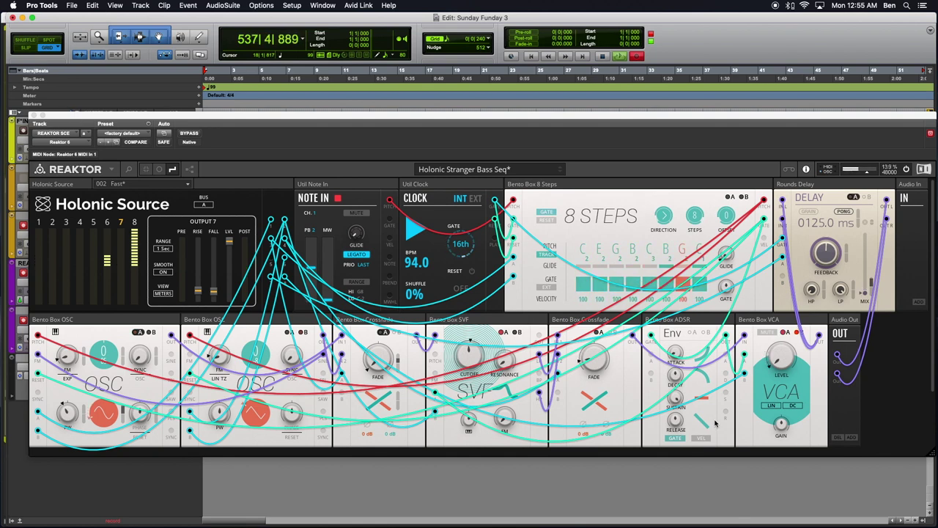
{"action": "left_click", "coordinate": [802, 355]}
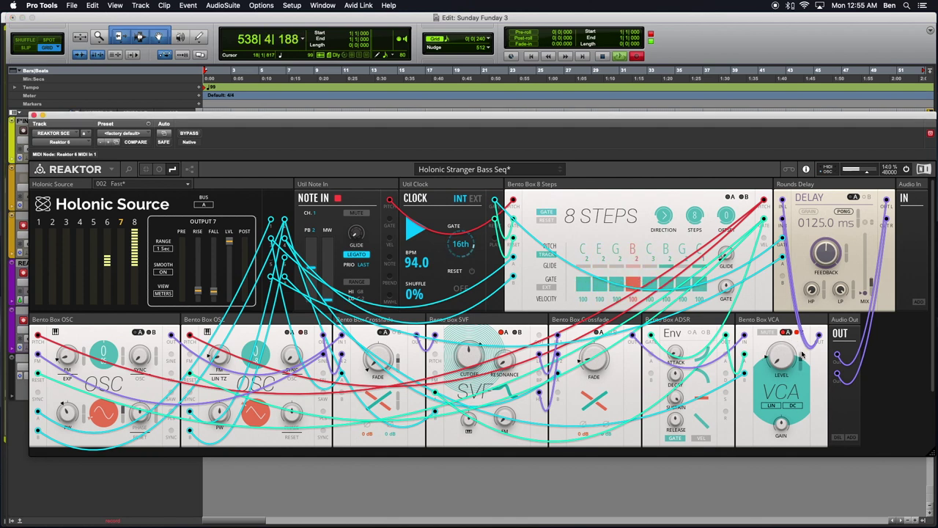